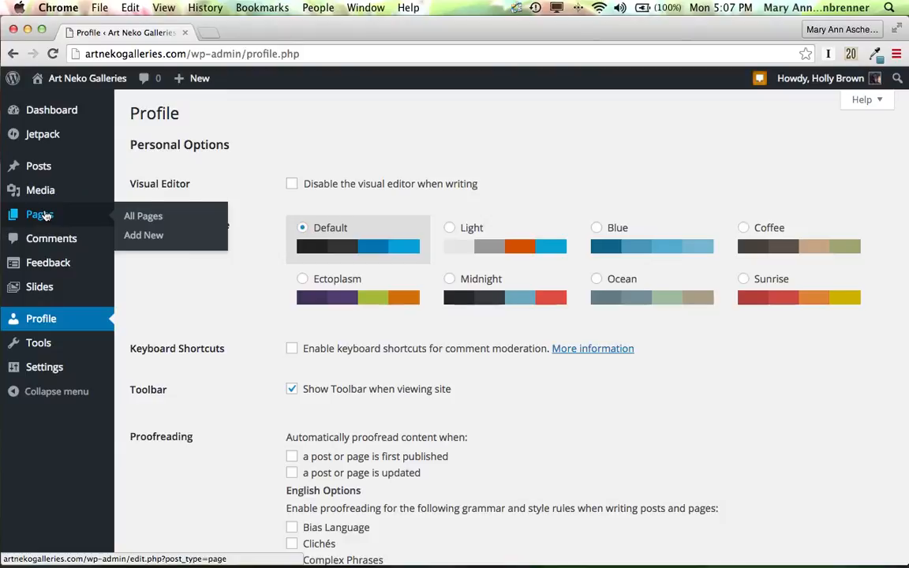
- Show the All Pages list with the site's four published pages
left_click(144, 217)
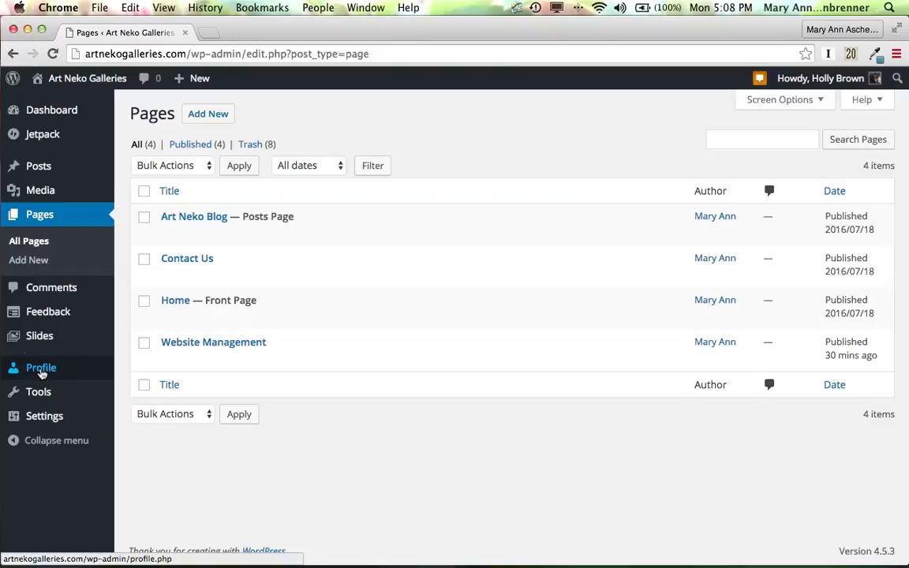
- Return to the Profile settings and review them down to the Proofreading options
left_click(41, 368)
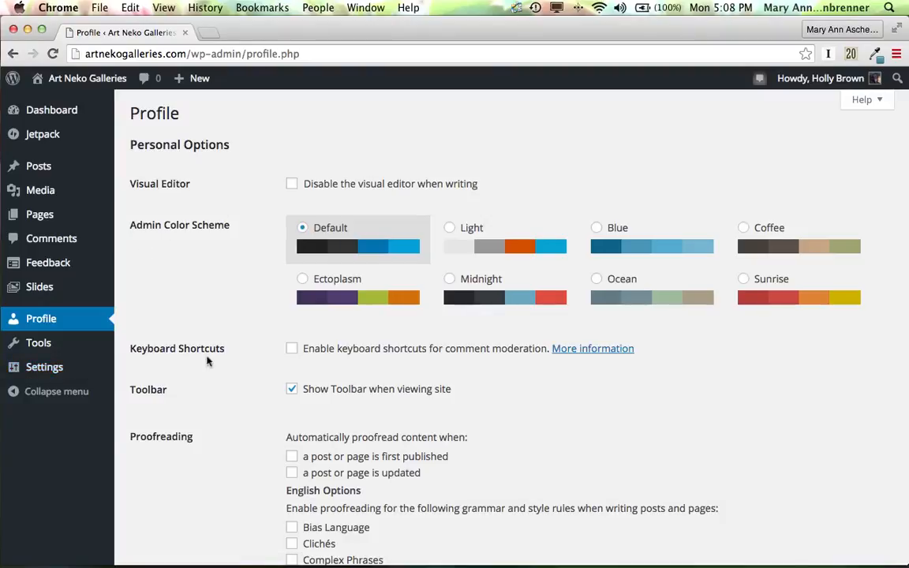
scroll(233, 338, "down", 1)
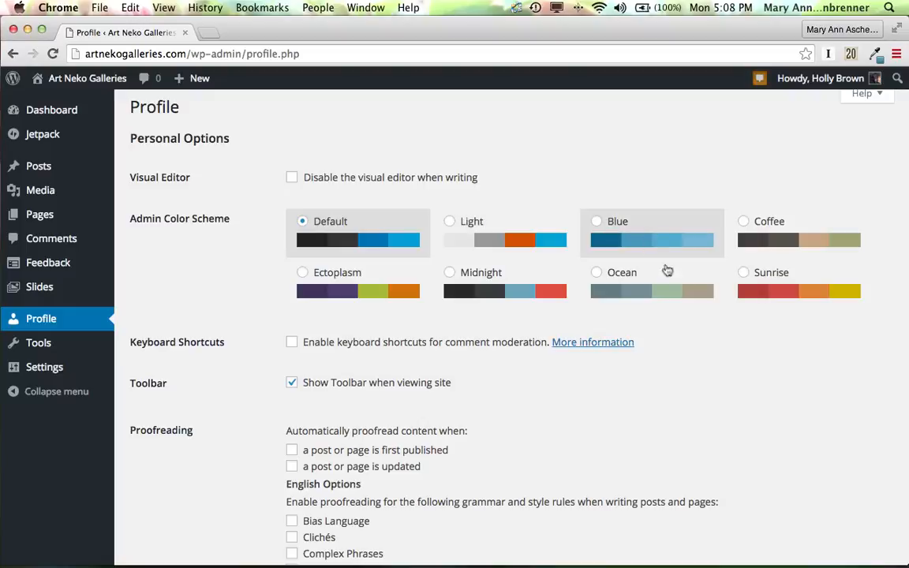
scroll(733, 372, "down", 1)
scroll(733, 372, "down", 3)
scroll(734, 372, "down", 1)
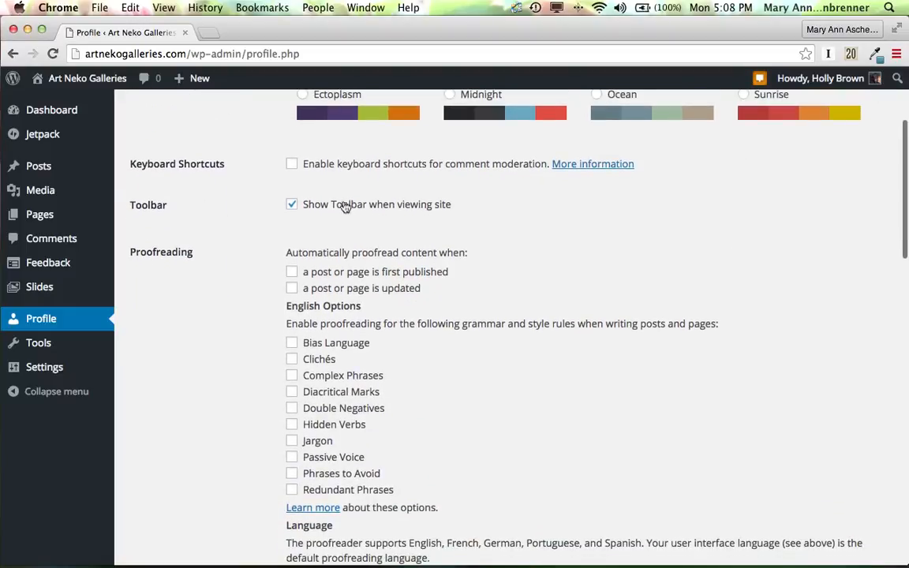
scroll(255, 233, "down", 3)
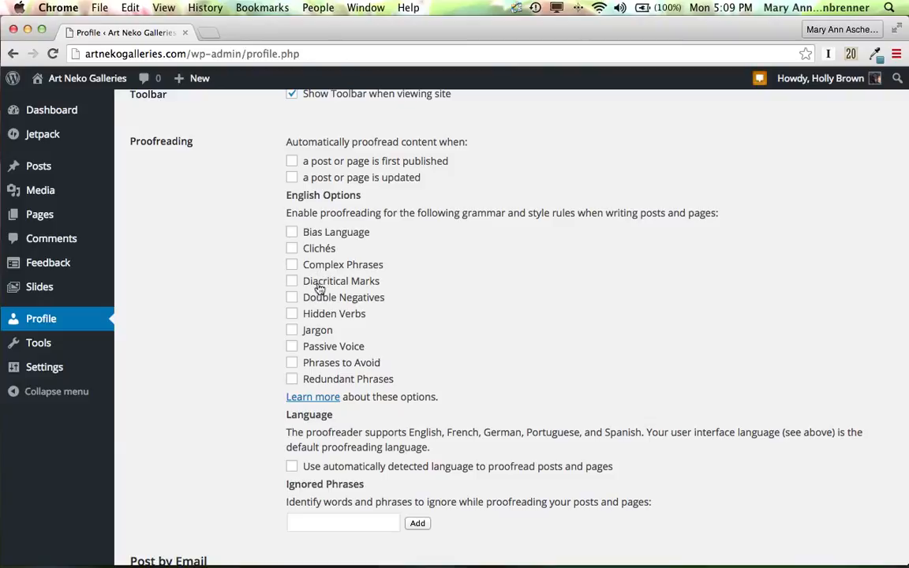
left_click(292, 346)
left_click(291, 347)
left_click(293, 249)
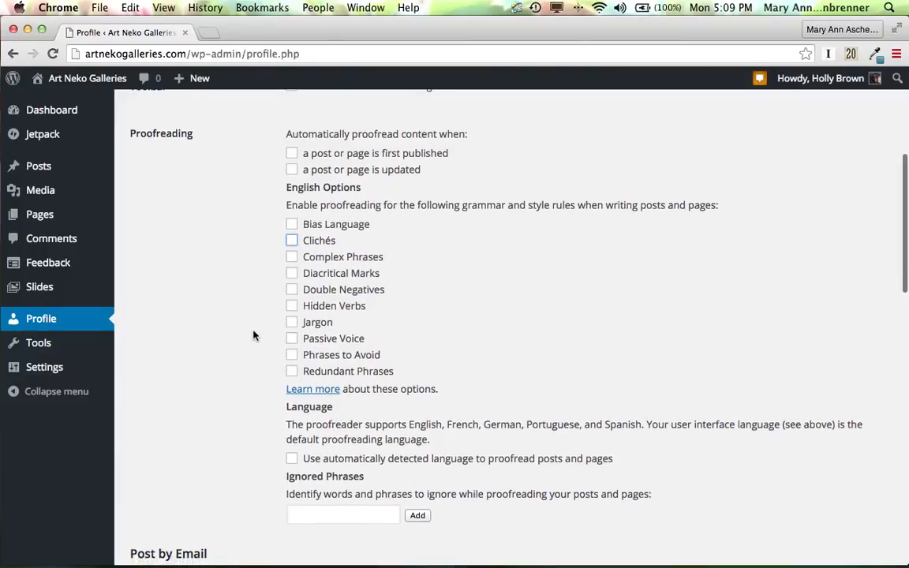
scroll(253, 335, "down", 1)
scroll(253, 335, "down", 3)
scroll(253, 336, "down", 2)
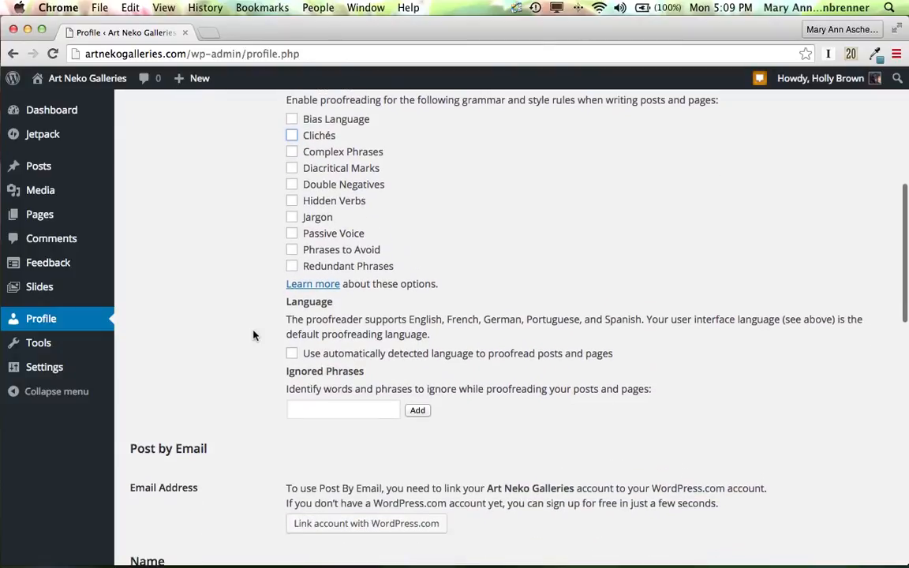
scroll(253, 335, "down", 2)
scroll(253, 335, "down", 1)
scroll(253, 335, "down", 2)
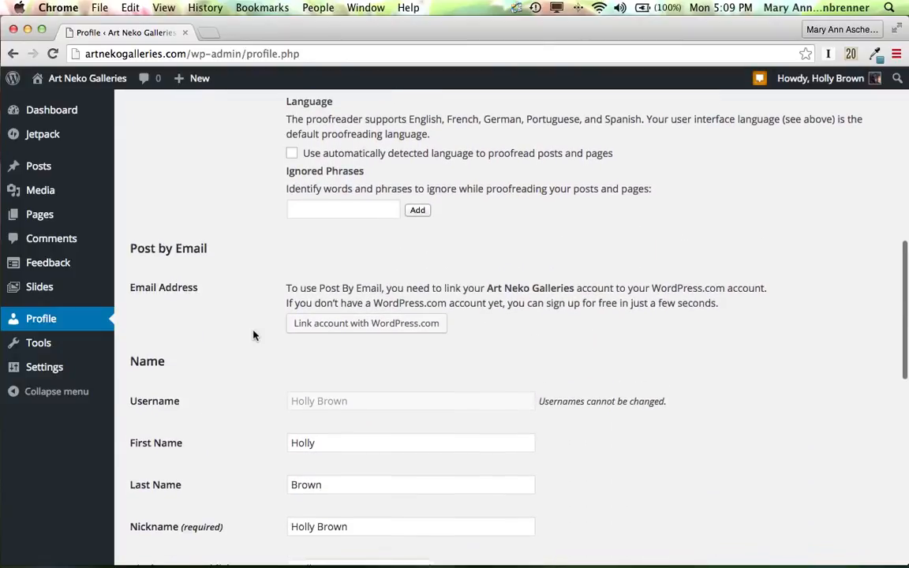
scroll(253, 335, "down", 2)
scroll(253, 335, "down", 1)
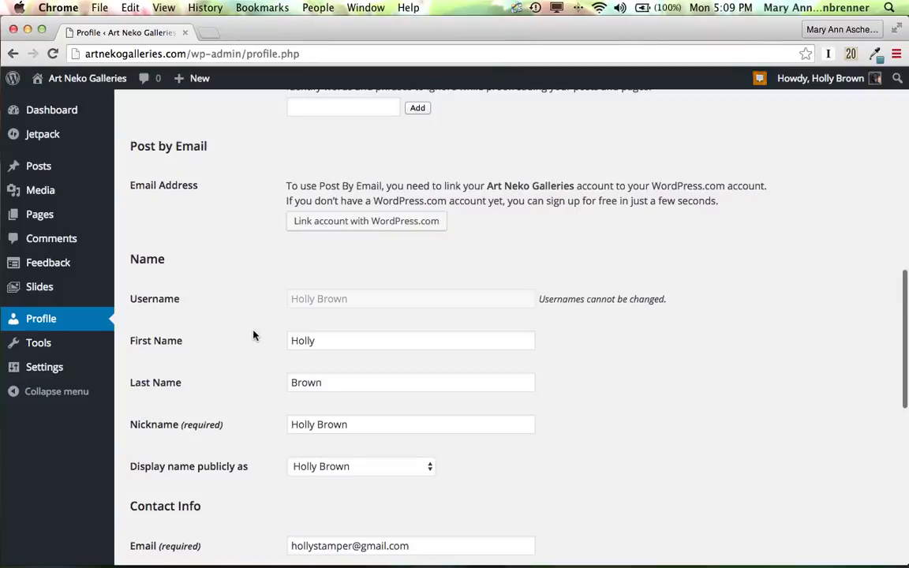
scroll(253, 335, "down", 2)
scroll(253, 336, "down", 2)
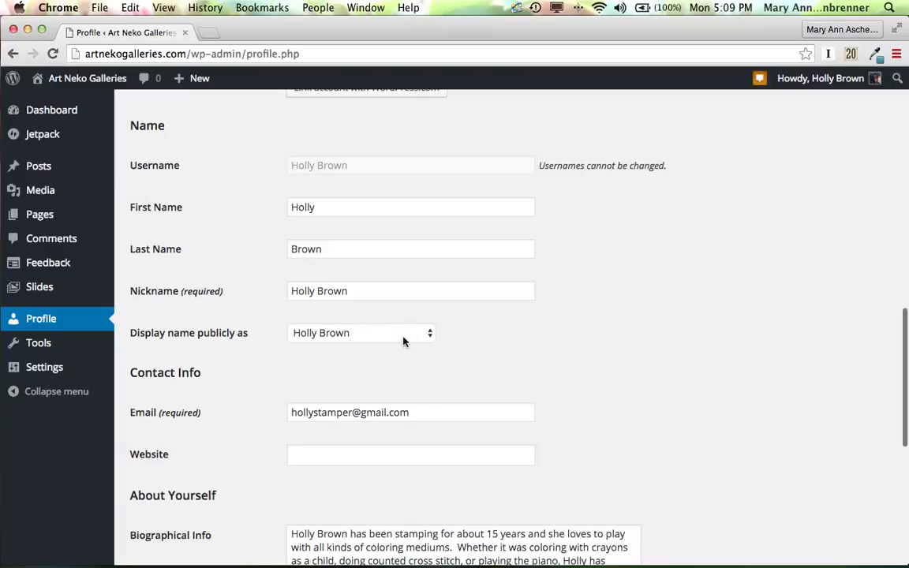
scroll(512, 364, "down", 4)
scroll(512, 363, "down", 4)
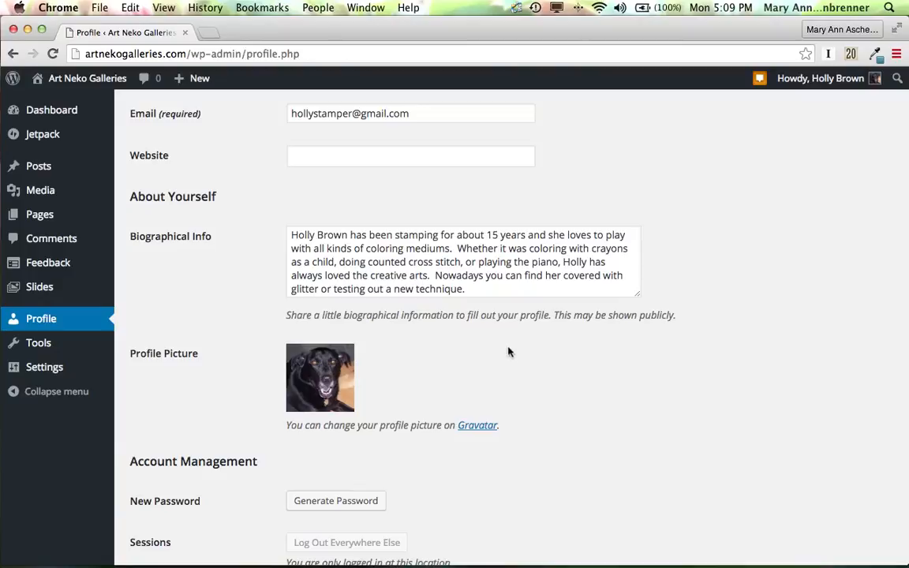
scroll(470, 264, "down", 1)
scroll(470, 264, "up", 1)
scroll(505, 402, "down", 3)
scroll(505, 403, "down", 2)
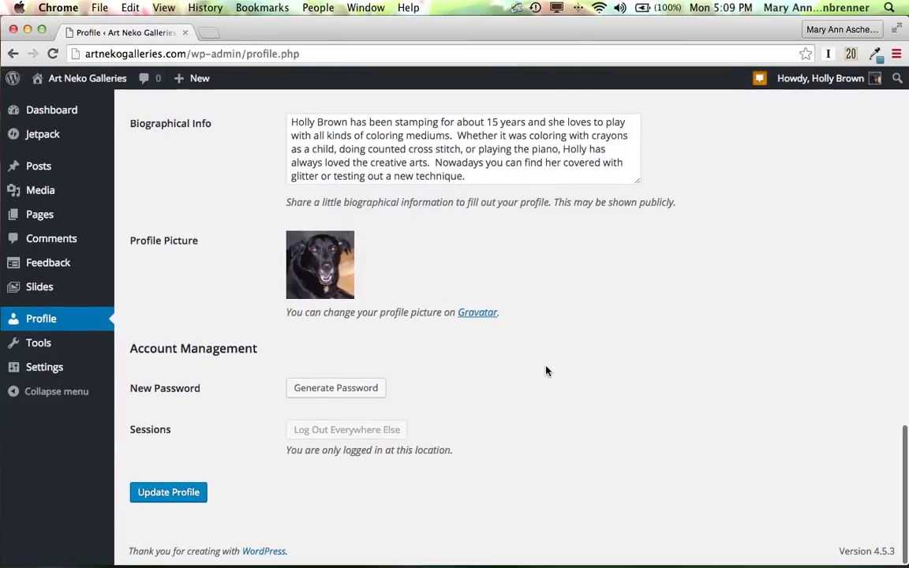
scroll(547, 371, "up", 1)
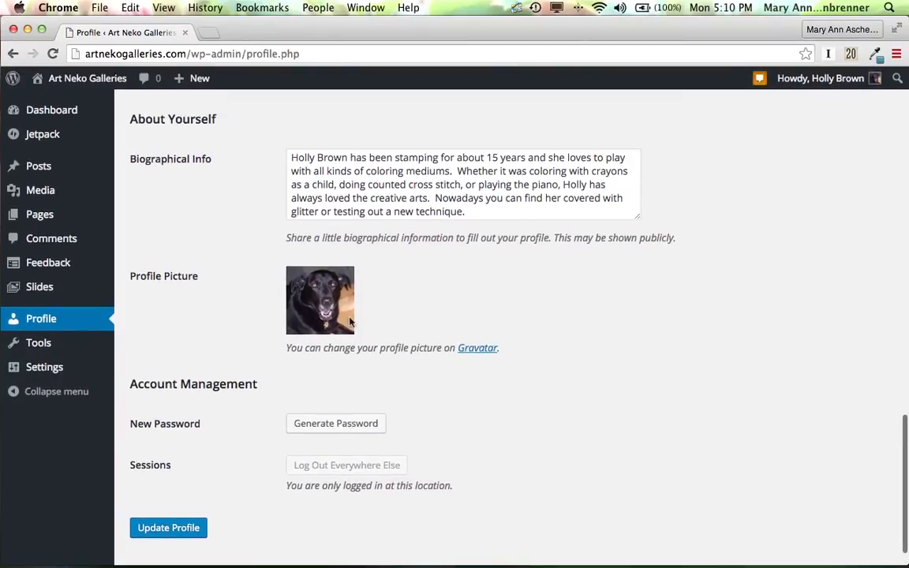